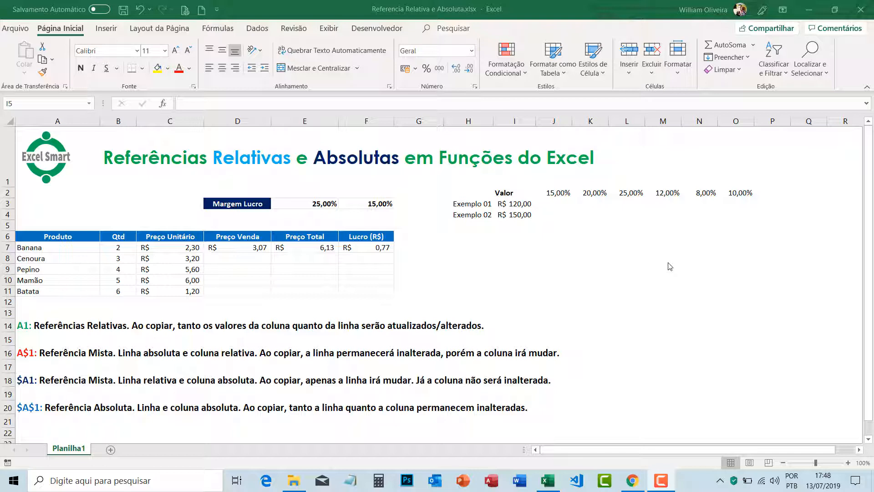
Step: Examine the notes in A14:A20 explaining relative (A1), mixed (A$1, $A1) and absolute ($A$1) references
left_click(35, 330)
left_click(34, 336)
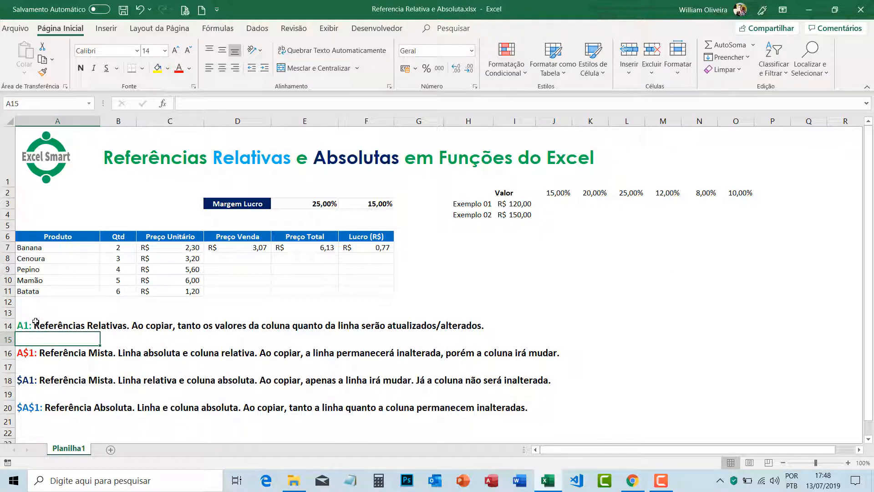
left_click(36, 323)
left_click_drag(36, 323, 41, 403)
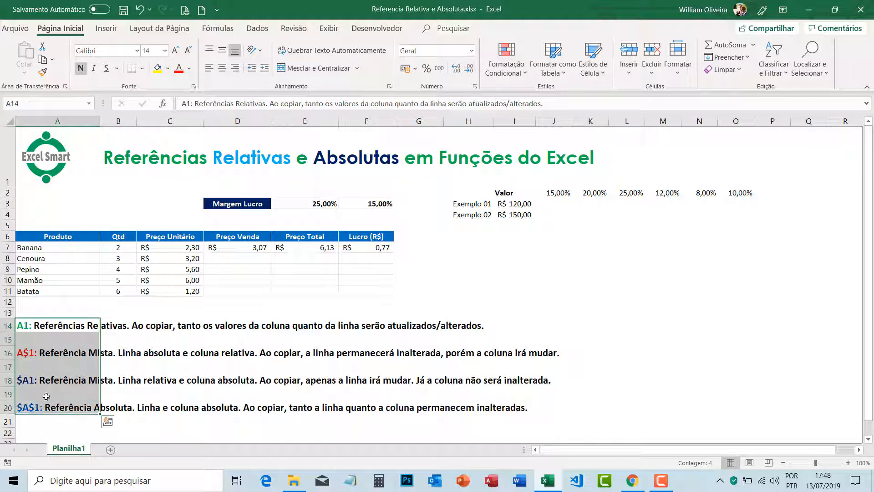
left_click(152, 339)
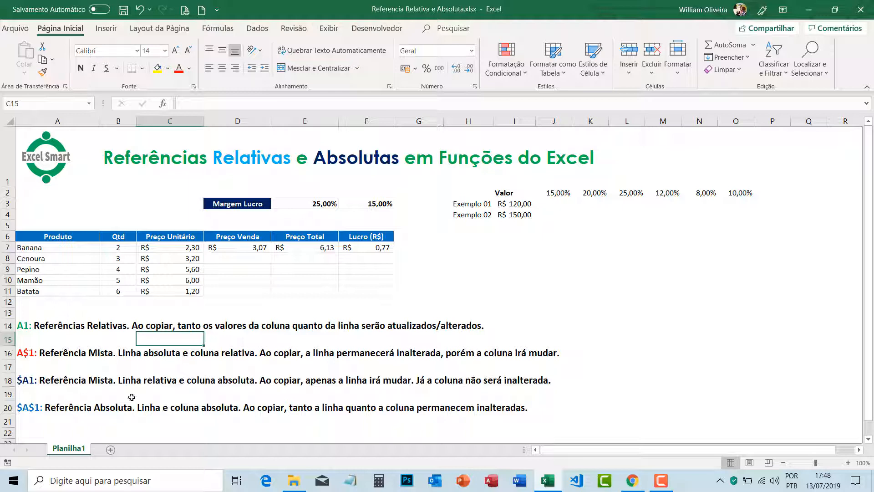
left_click(20, 328)
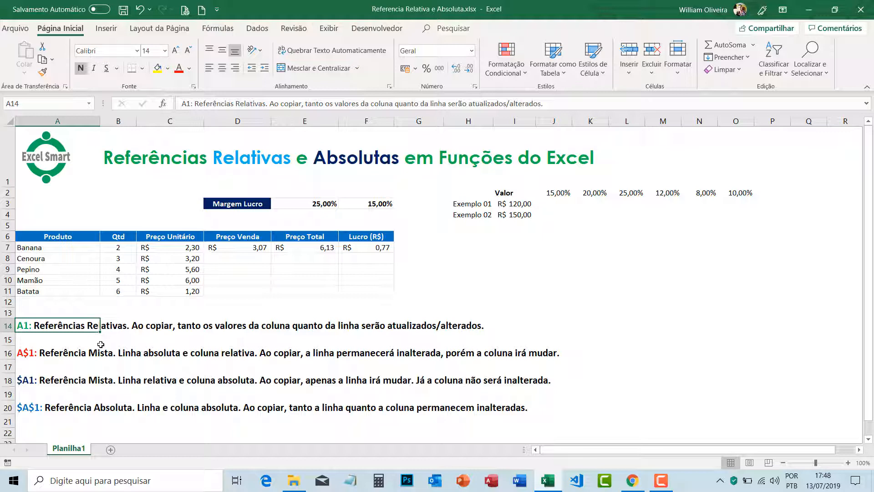
left_click(39, 350)
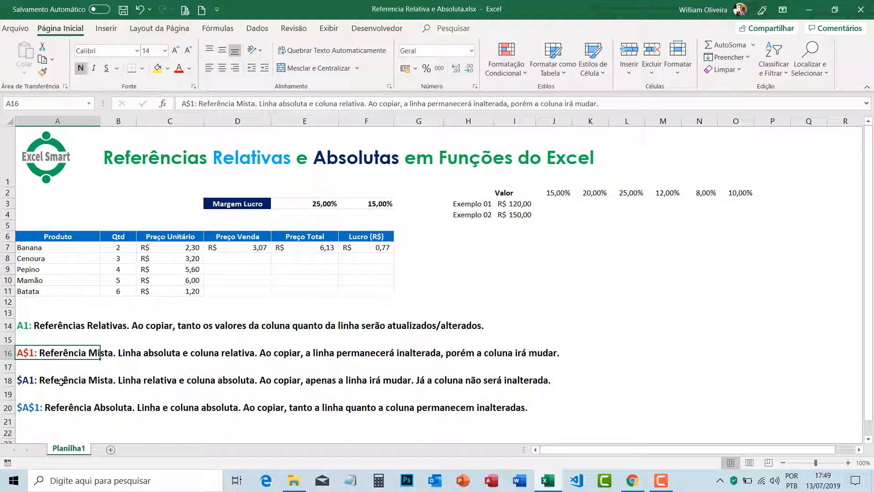
key("Down")
key("Down")
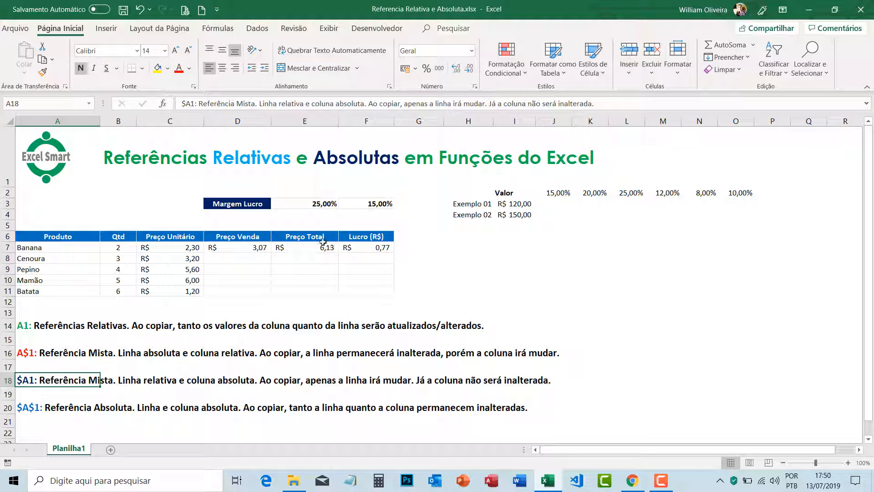
left_click(27, 325)
Step: Copy the Preço Total formula from E7 down to E11 and inspect which cells the E7 formula references
left_click(316, 250)
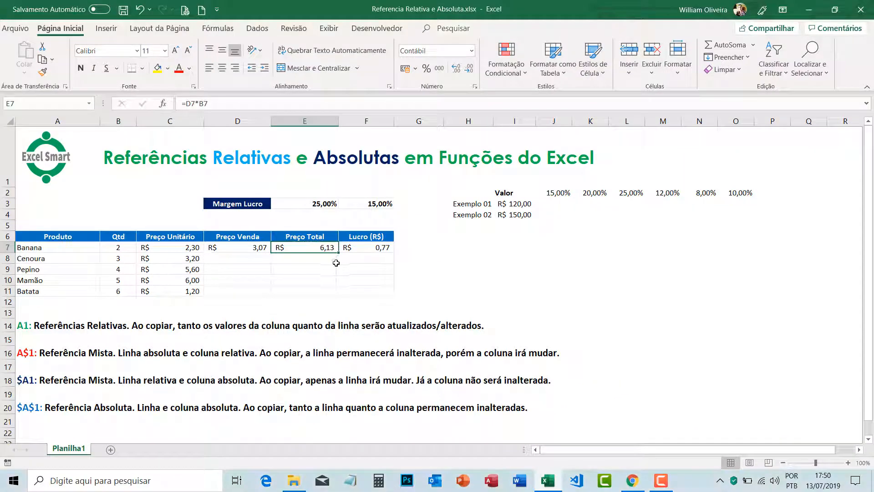
left_click_drag(338, 253, 335, 293)
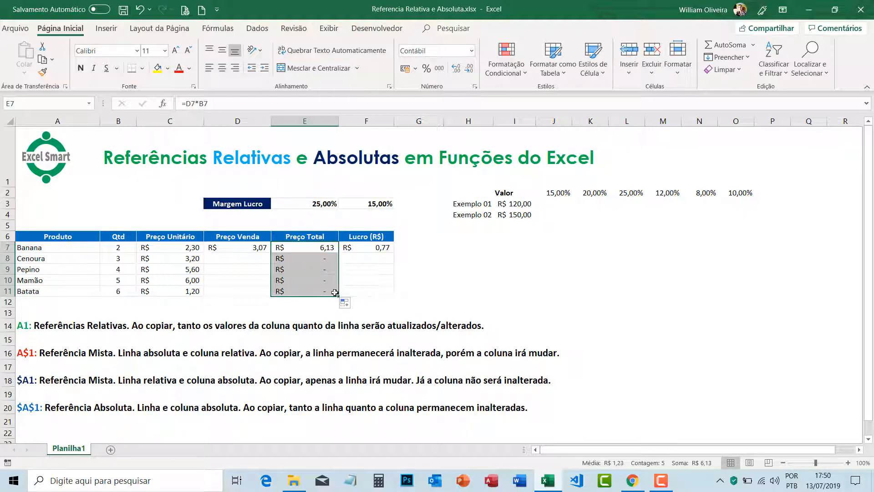
left_click_drag(259, 261, 253, 293)
double_click(324, 247)
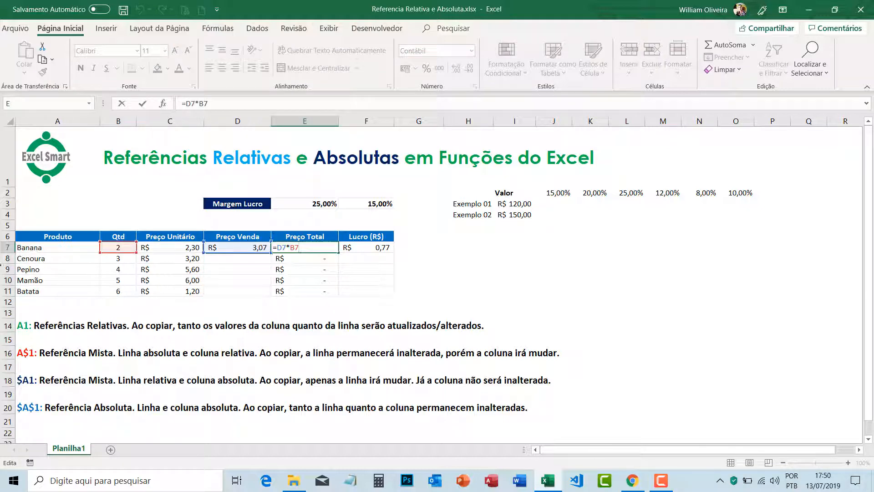
left_click(242, 255)
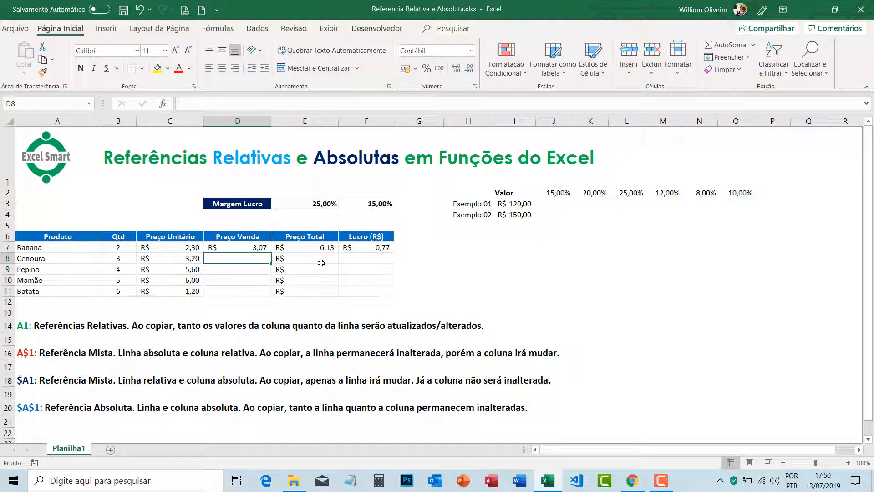
Step: Try extending the E7 formula across the Lucro column through F11, inspect the references in F7, and undo the fill
key("Up")
key("Right")
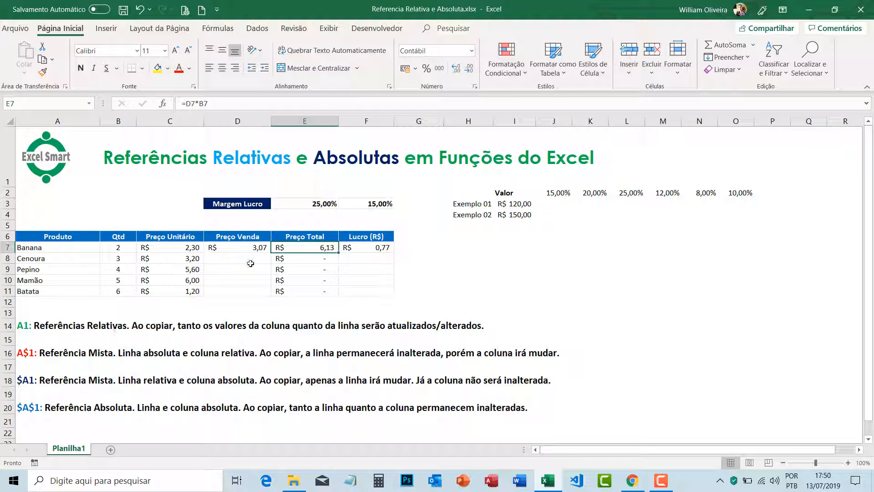
left_click_drag(327, 253, 380, 295)
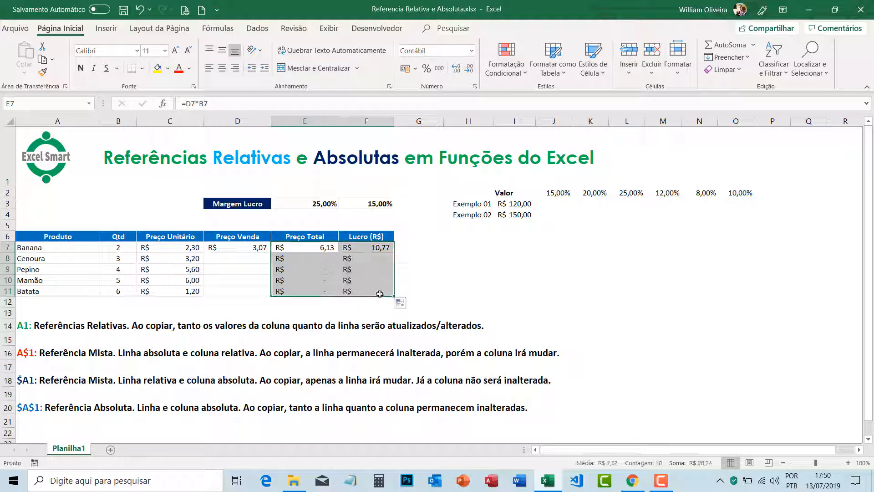
double_click(377, 246)
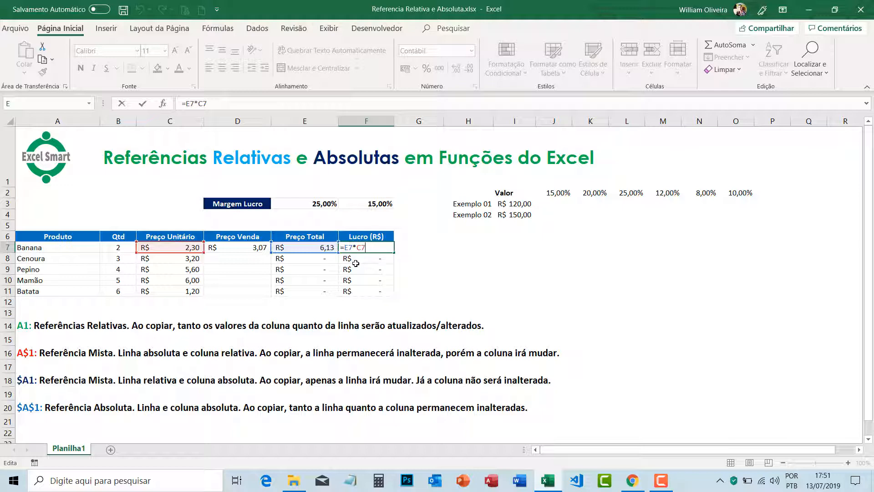
key("ctrl+Return")
key("ctrl+z")
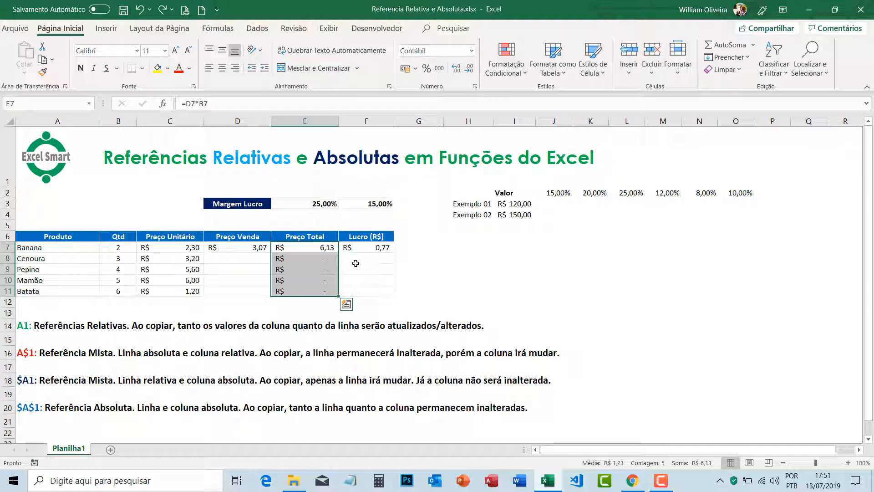
left_click(326, 249)
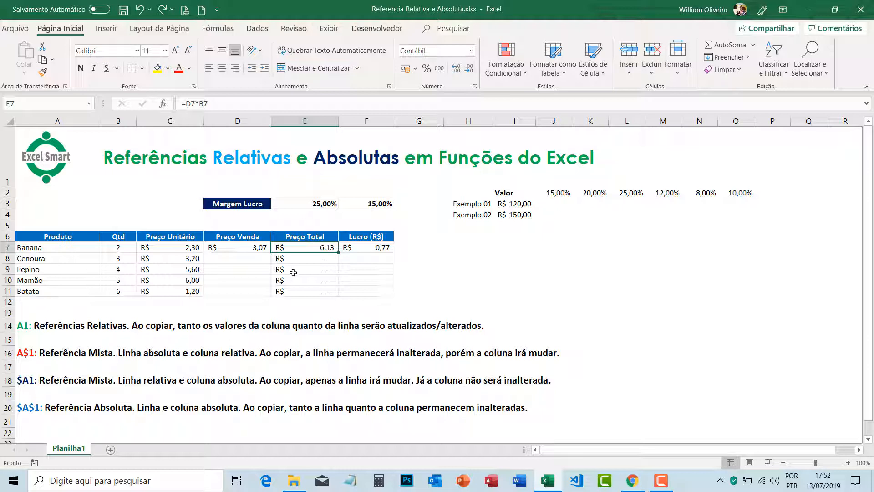
Step: Apply all borders to the Valor and percentage example table in H2:O4
left_click(566, 204)
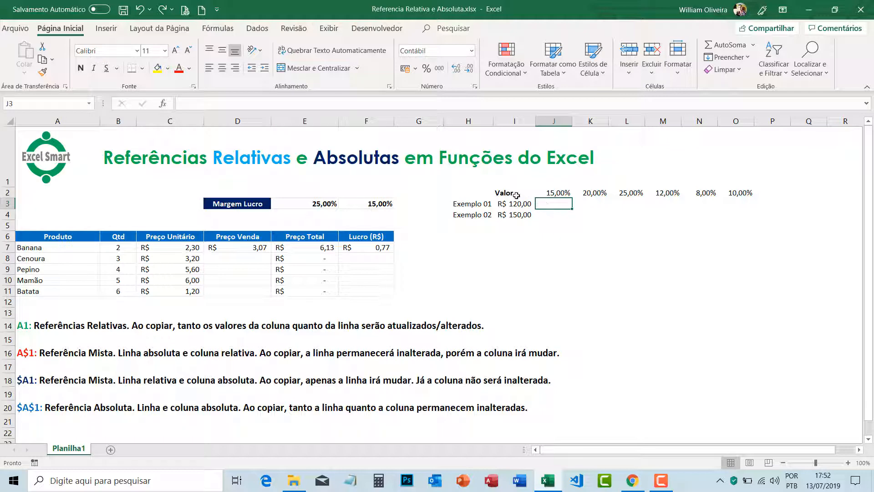
left_click_drag(505, 193, 706, 212)
left_click_drag(468, 193, 742, 213)
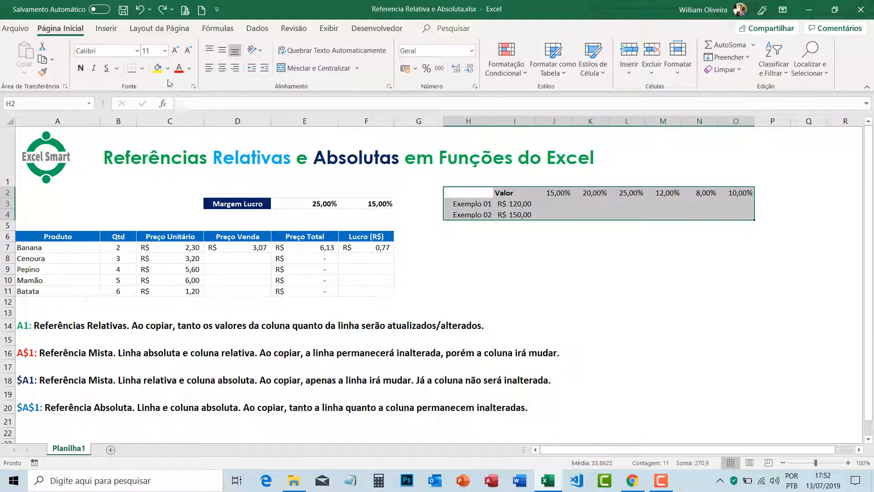
left_click(142, 68)
left_click(166, 175)
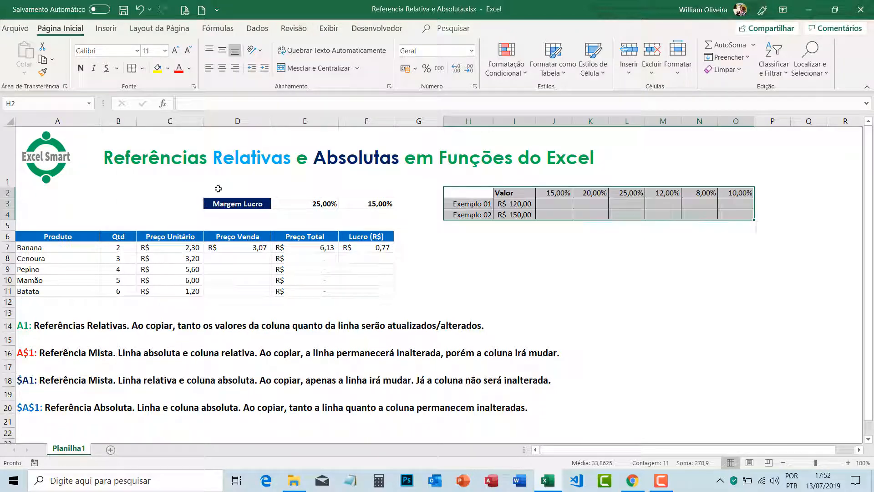
left_click(655, 227)
left_click(554, 214)
Step: Try merging and centering the Valor header across H2:I2, and undo the merge
left_click_drag(480, 190, 531, 192)
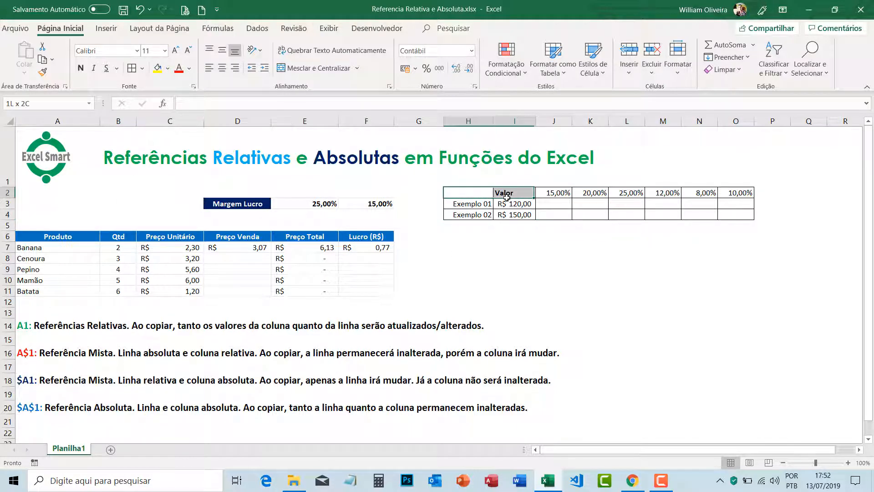
left_click(299, 68)
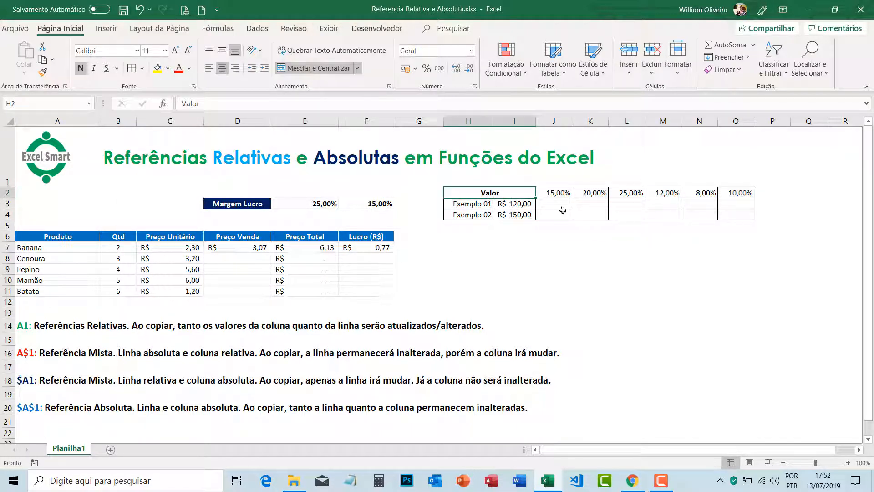
left_click(590, 225)
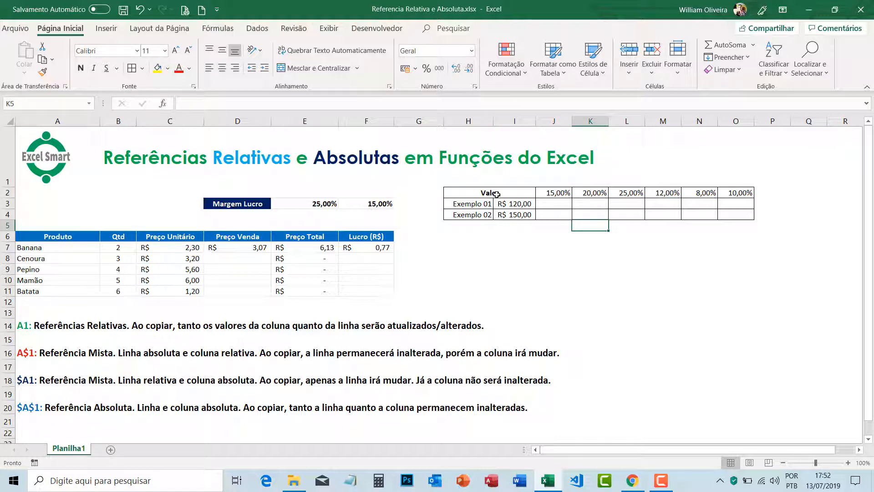
key("ctrl+z")
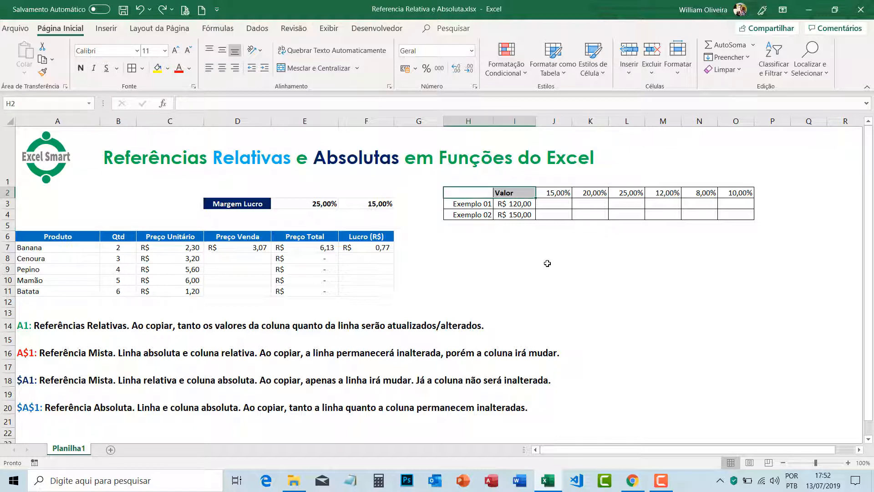
left_click(554, 258)
Step: Enter the formula =I3*J2 in J3 to multiply the Exemplo 01 value by the first percentage, and check its source value
left_click(563, 204)
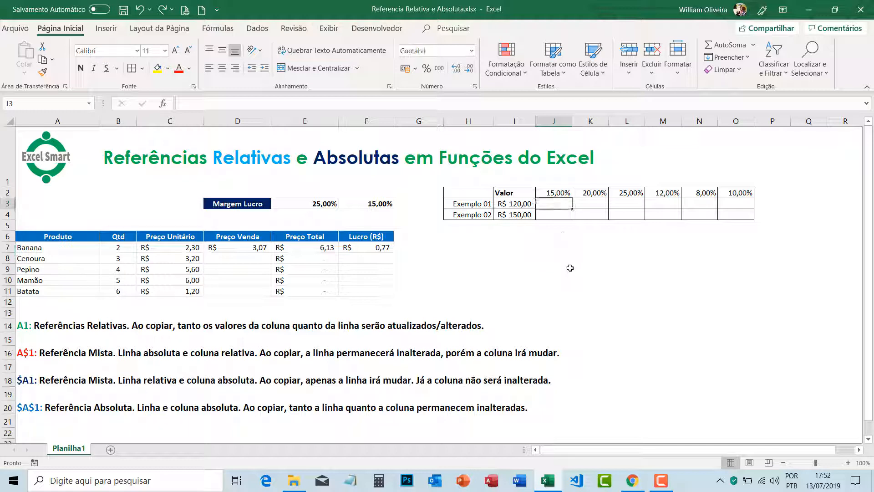
type("=")
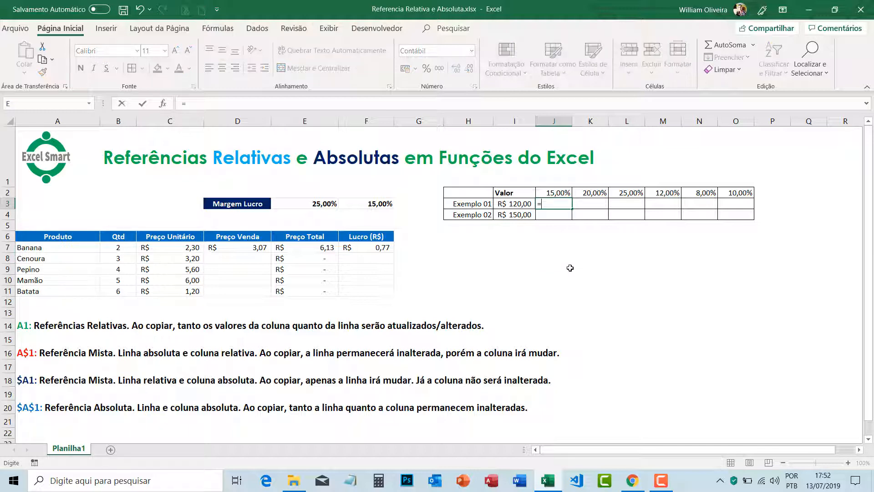
left_click(519, 202)
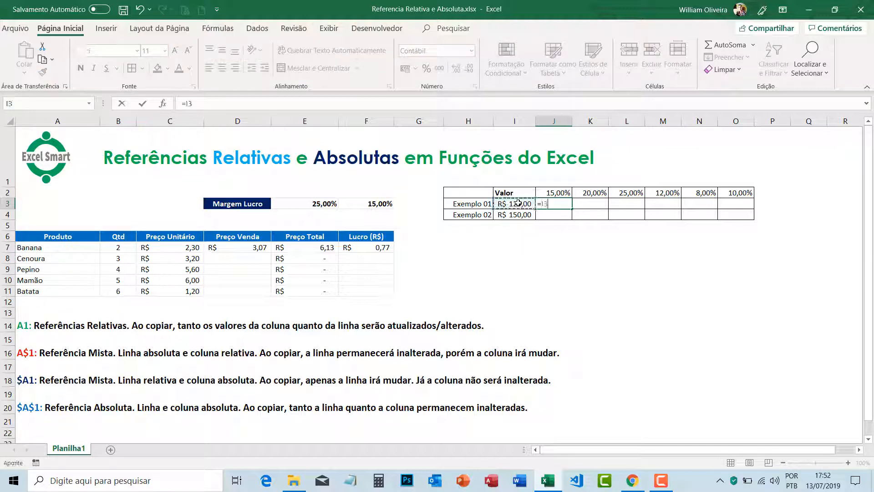
type("*")
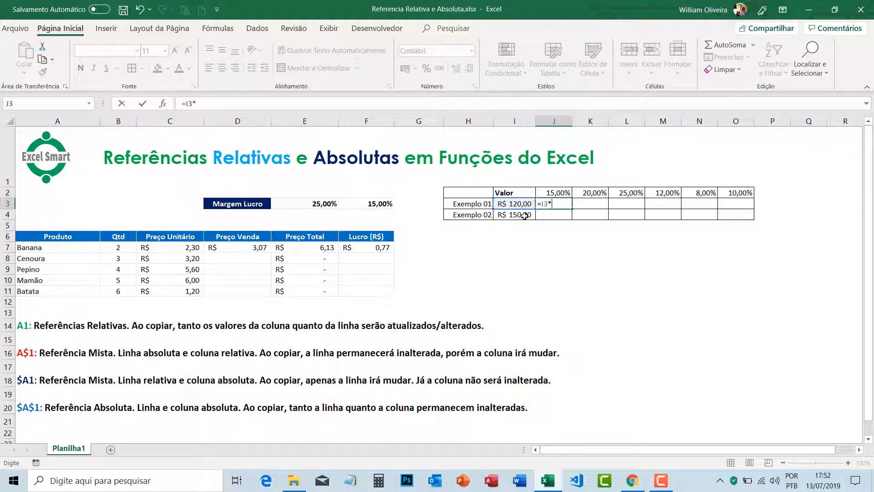
left_click(561, 193)
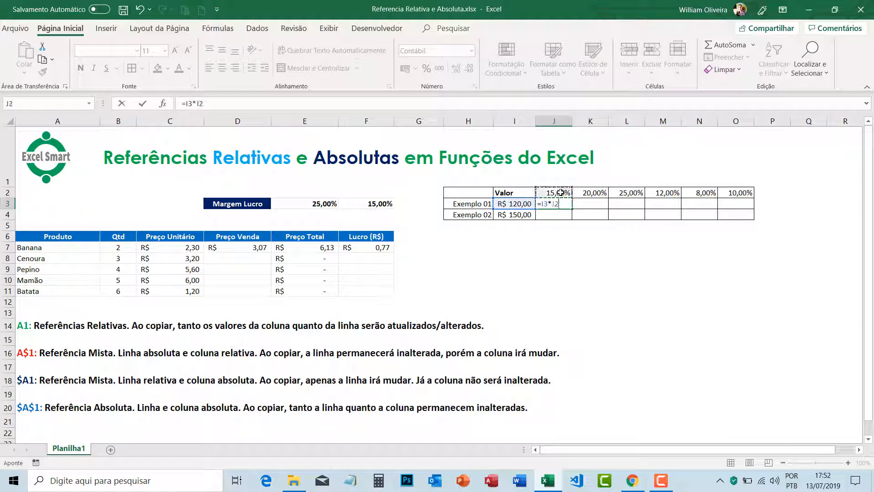
key("Return")
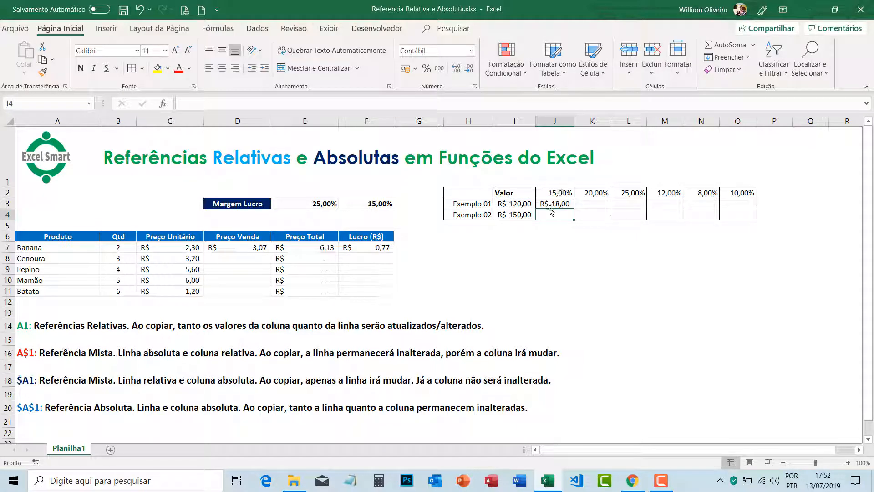
left_click(561, 203)
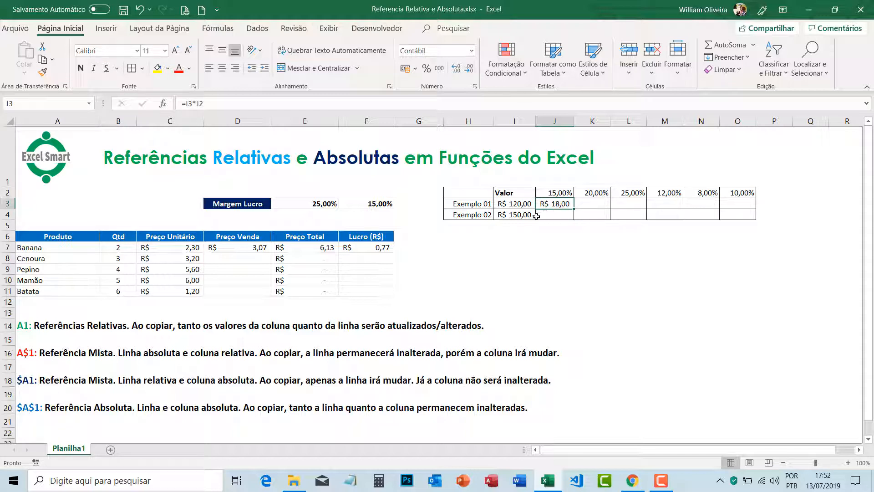
left_click(519, 205)
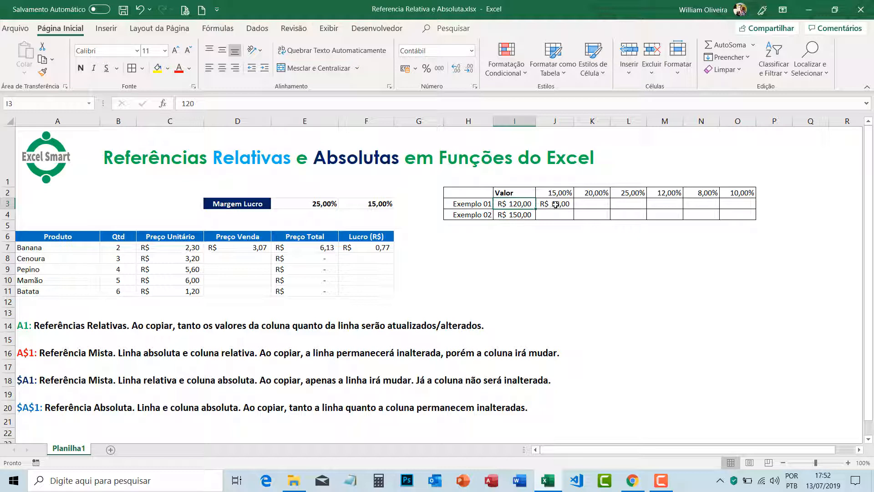
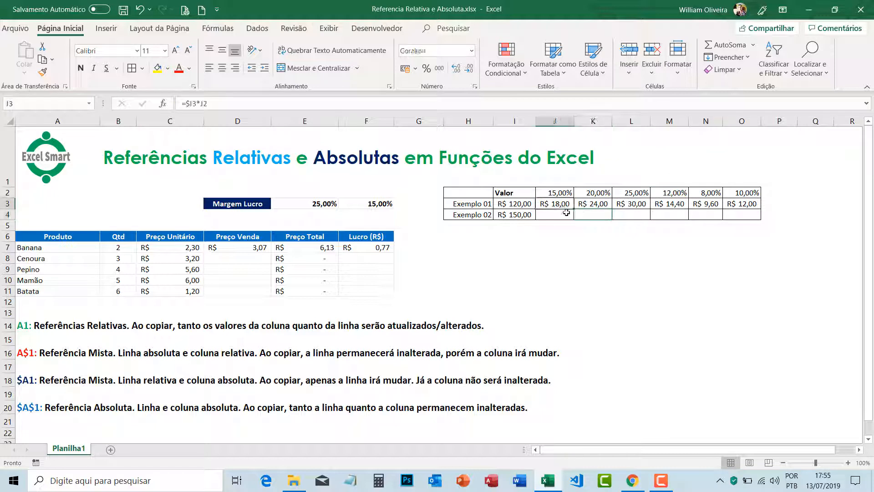
Step: Try copying the J3 formula down to J4 with column J widened, inspect the references in J4, and undo both changes
left_click_drag(573, 220, 566, 224)
left_click_drag(578, 121, 590, 121)
double_click(578, 215)
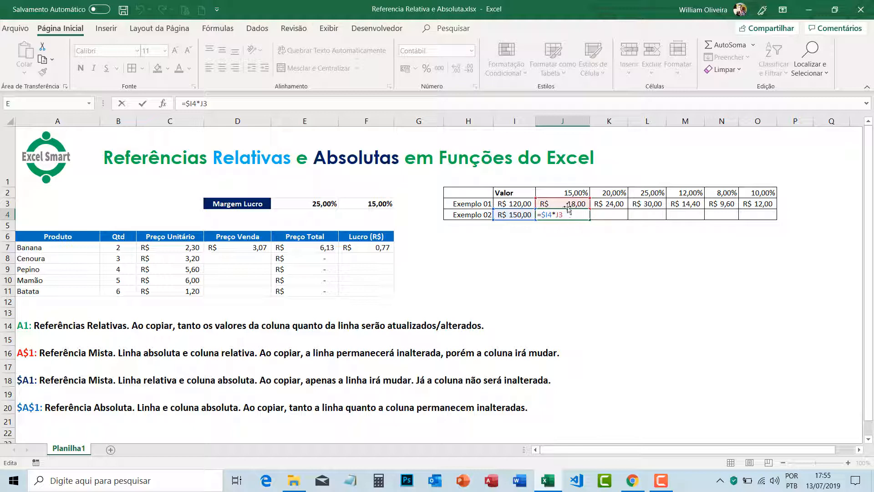
key("Escape")
left_click(1, 204)
left_click(5, 192)
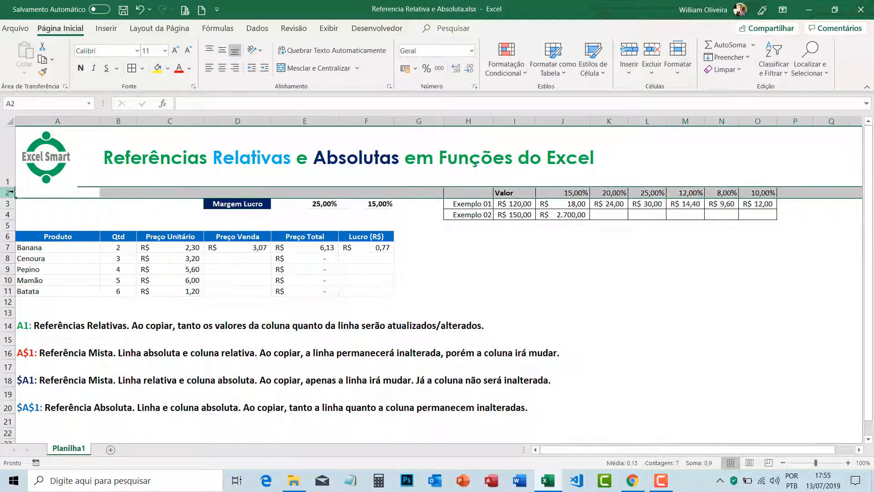
double_click(578, 217)
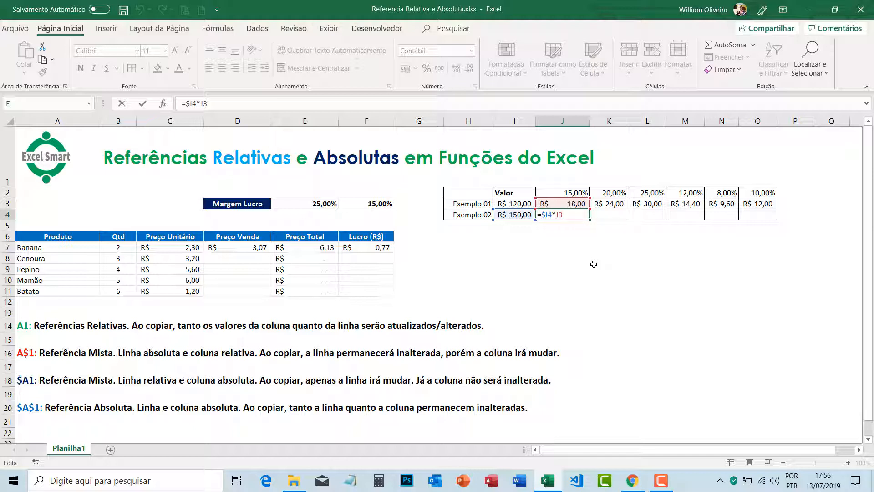
key("Return")
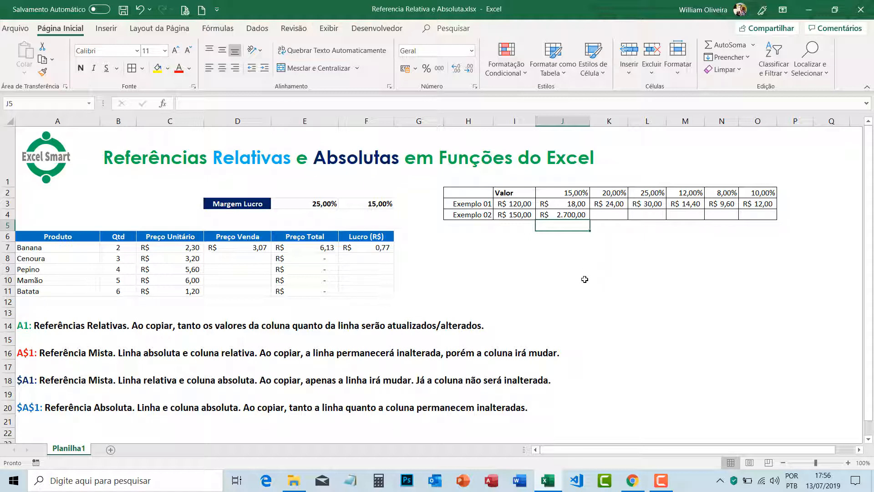
key("Up")
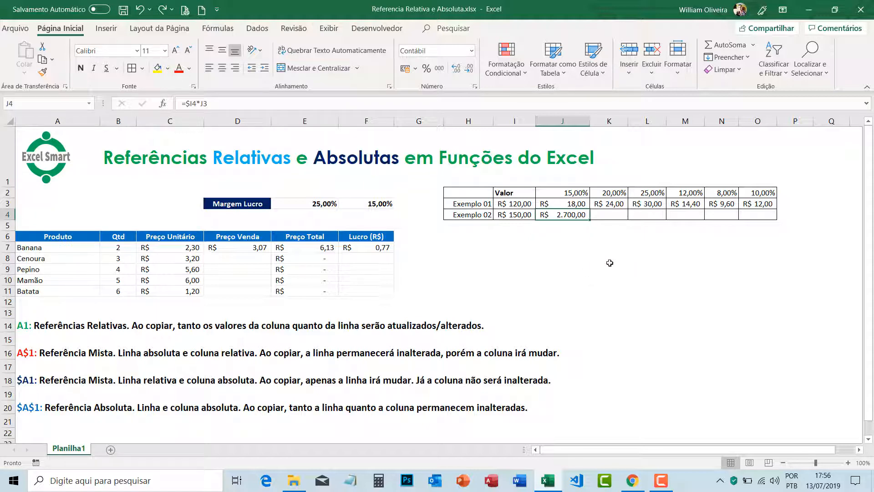
key("ctrl+z")
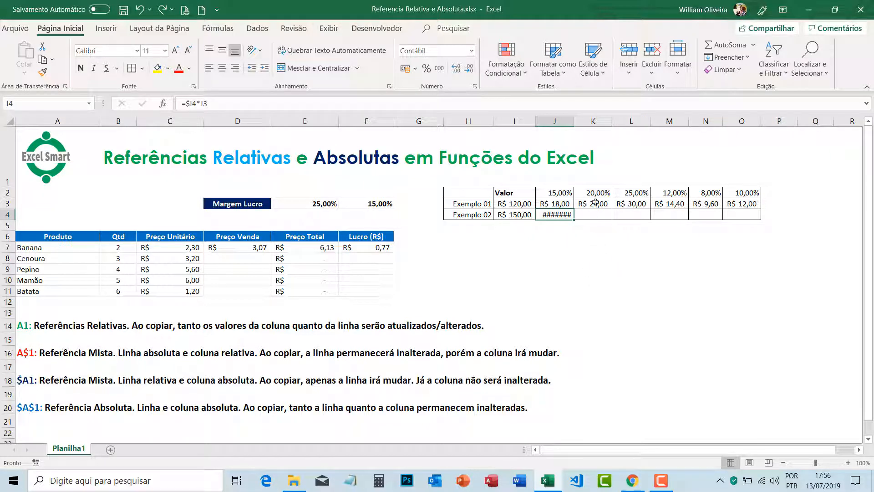
key("ctrl+z")
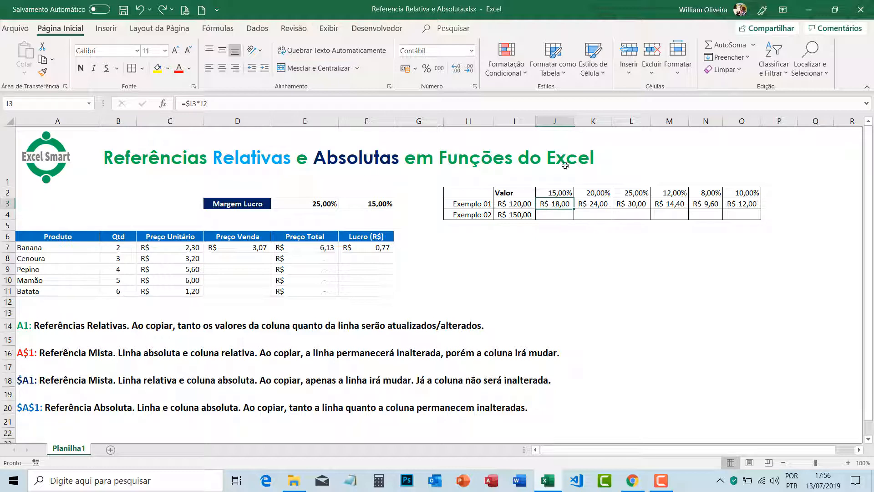
Step: Copy the J3 formula down to J4 for Exemplo 02, widen column J, and open the J4 formula
left_click(560, 213)
left_click(562, 203)
left_click(560, 215)
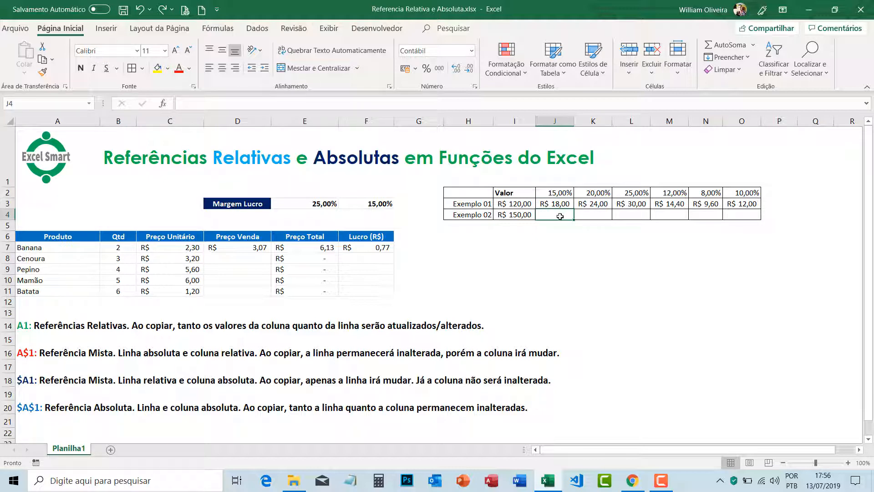
left_click(563, 204)
double_click(574, 209)
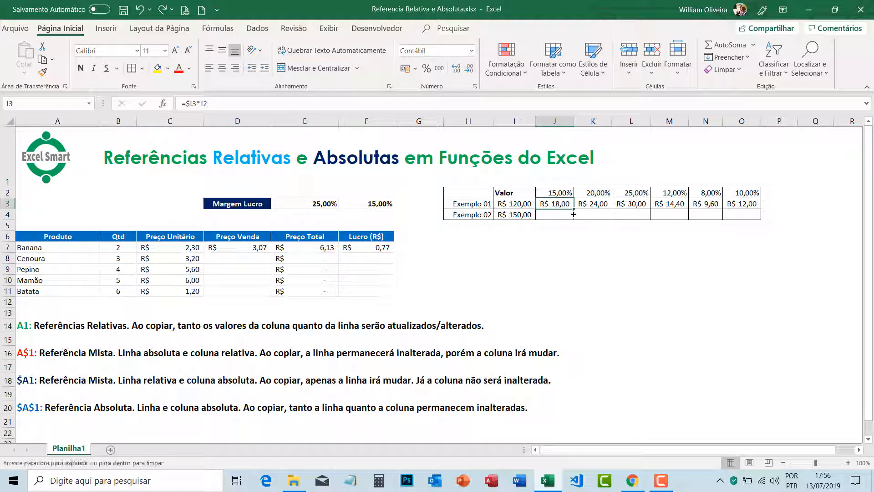
left_click_drag(574, 121, 586, 121)
double_click(574, 215)
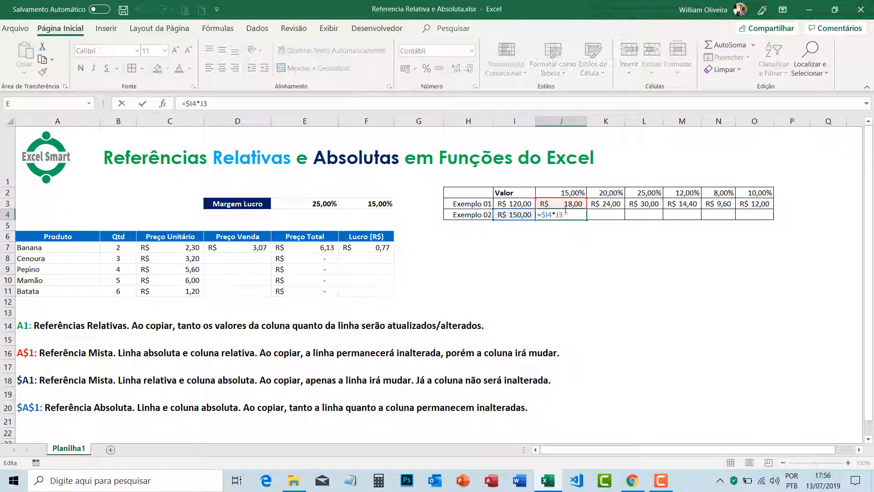
Step: Point the J4 formula to the percentage in row 2 and lock that row, making it =$I4*J$2
left_click_drag(567, 199, 568, 188)
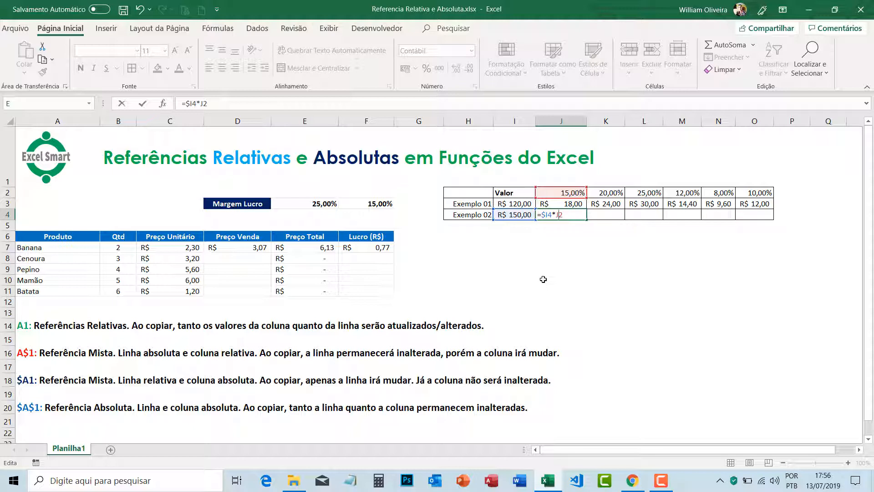
type("$")
key("Return")
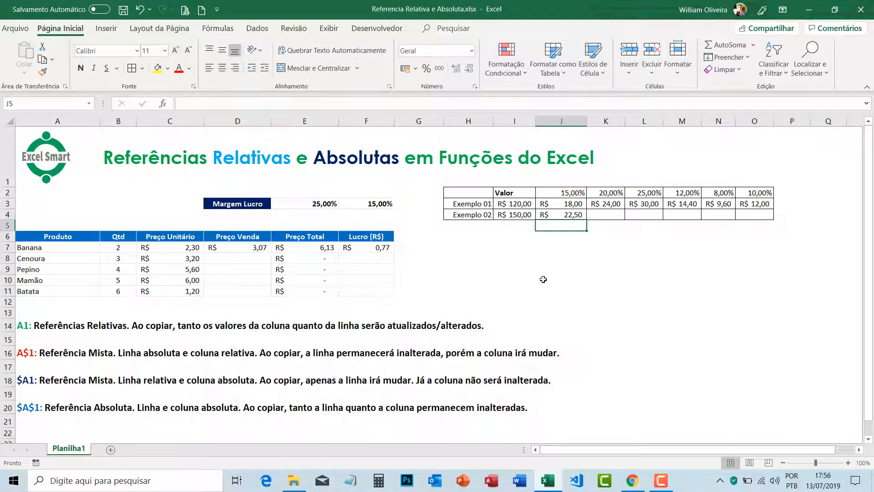
Step: Fill the J4 formula across the Exemplo 02 row through O4 and widen column N to fit its values
left_click(565, 212)
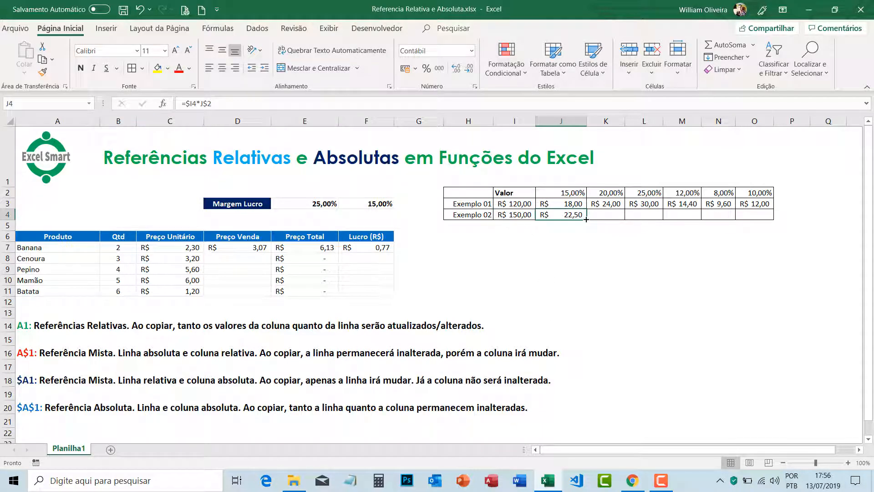
left_click_drag(586, 219, 756, 219)
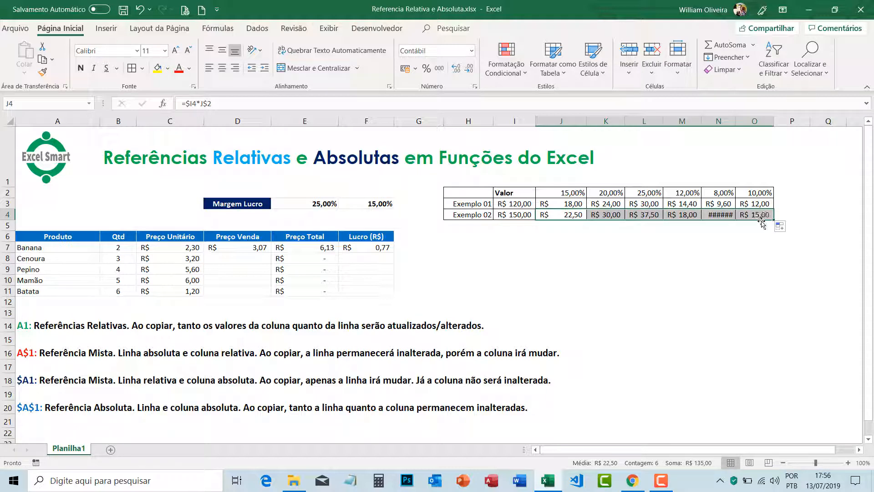
left_click(728, 214)
left_click_drag(735, 122, 749, 125)
Step: Inspect the mixed references in the copied Exemplo 02 formulas in N4 and K4, comparing them with J4
key("F2")
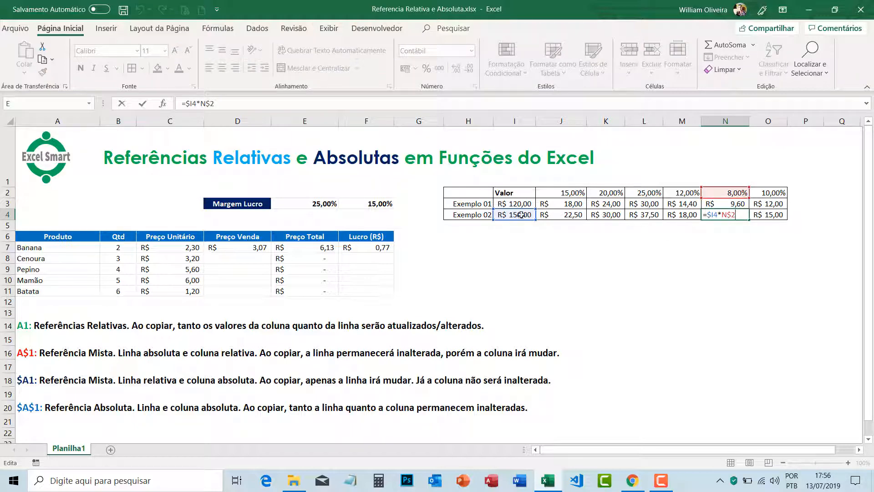
key("Return")
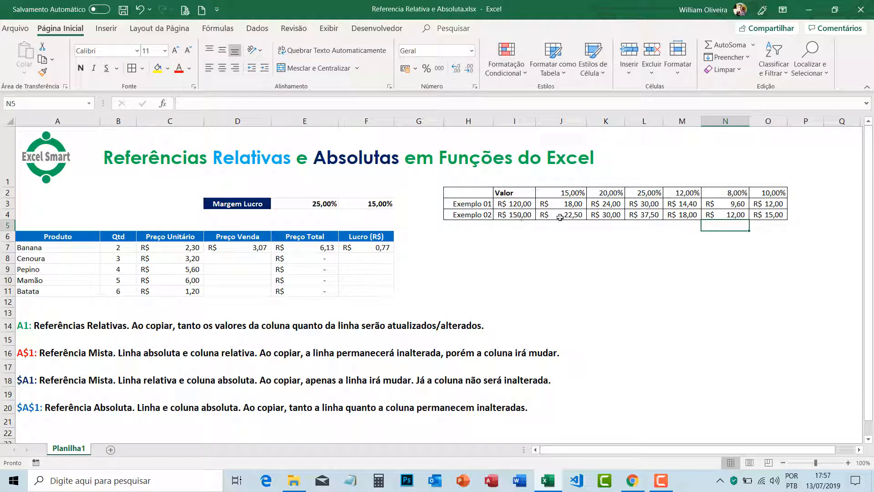
left_click(560, 218)
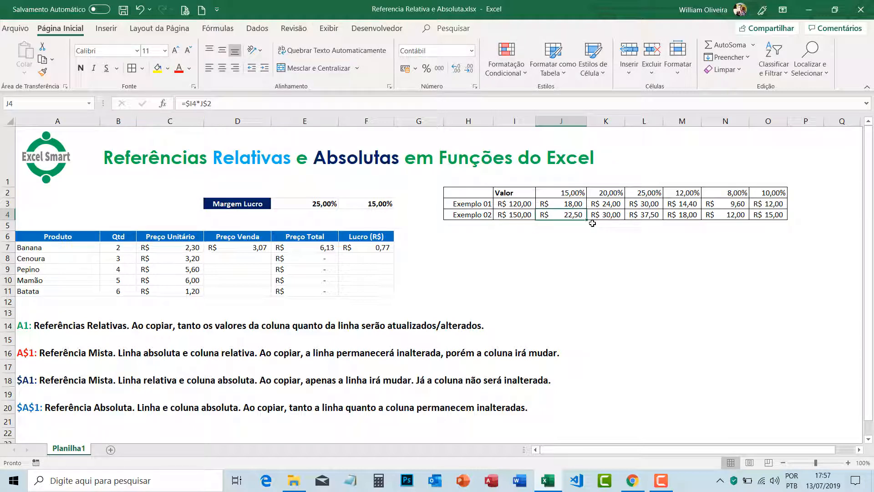
left_click(601, 213)
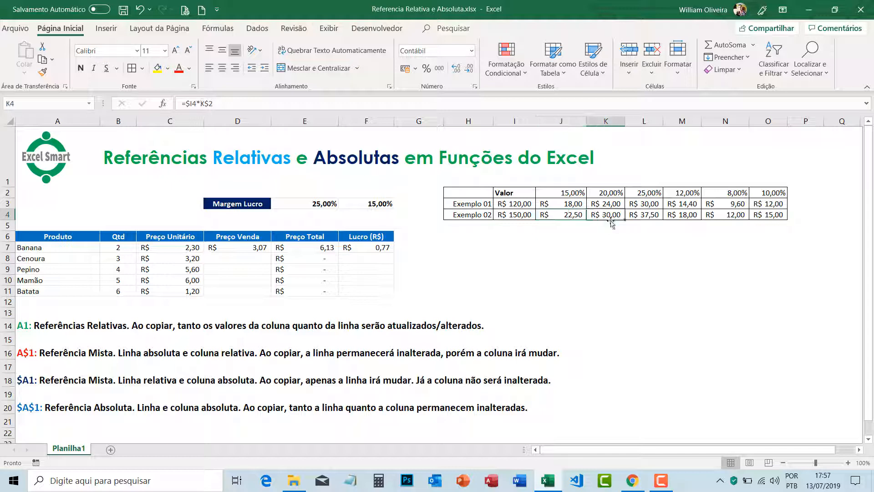
double_click(610, 214)
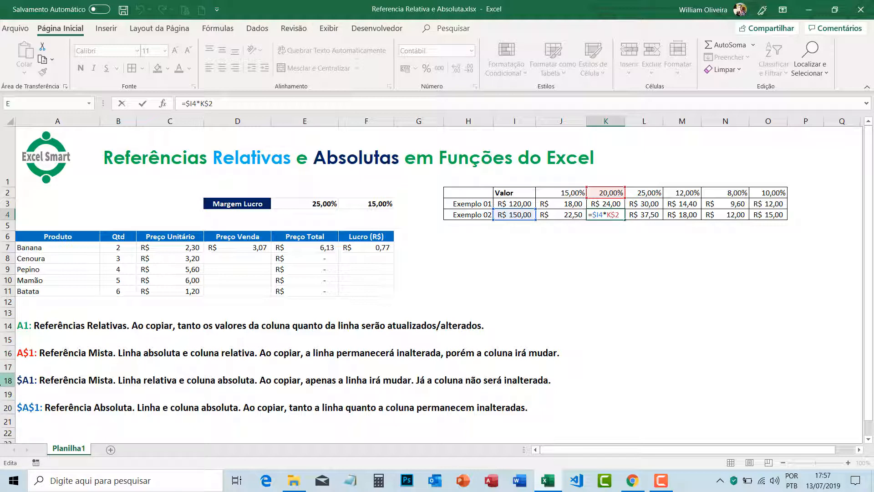
key("Return")
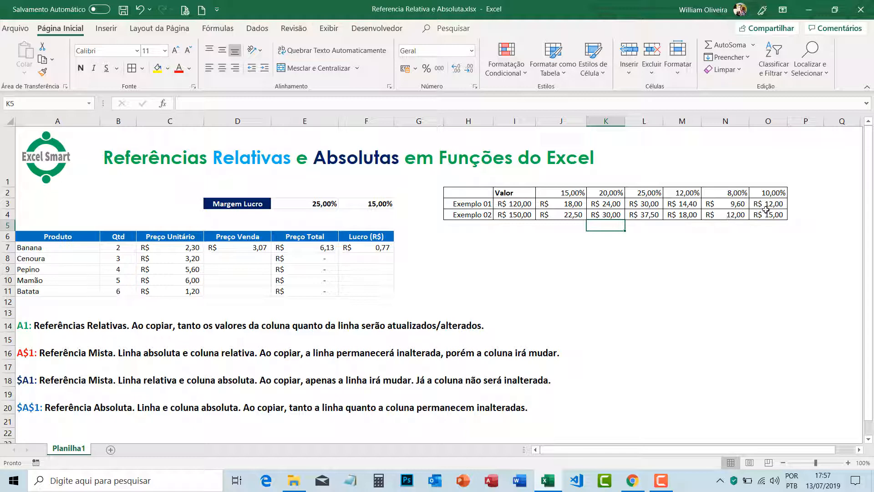
Step: Highlight the percentage cells J2:O2 with a yellow fill
left_click_drag(559, 191, 769, 195)
left_click(156, 68)
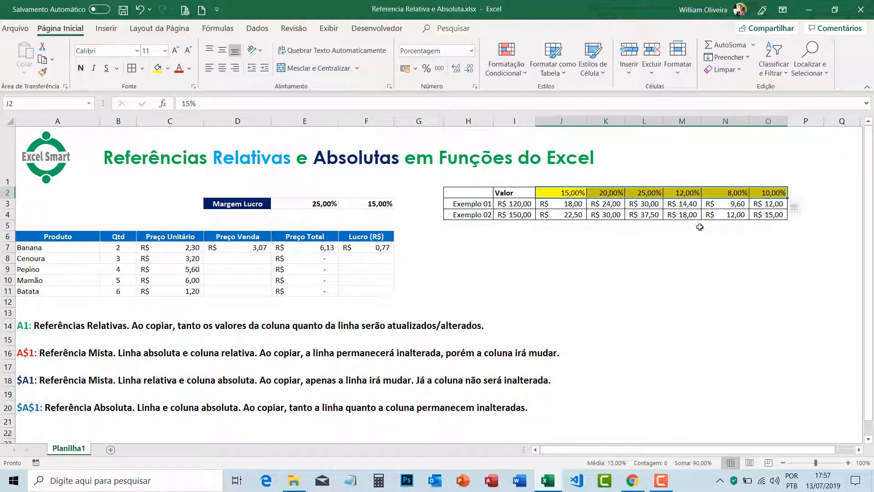
left_click(699, 227)
Step: Compare the formulas in J4 and K4 with the highlighted percentage in J2
left_click(579, 195)
left_click(572, 214)
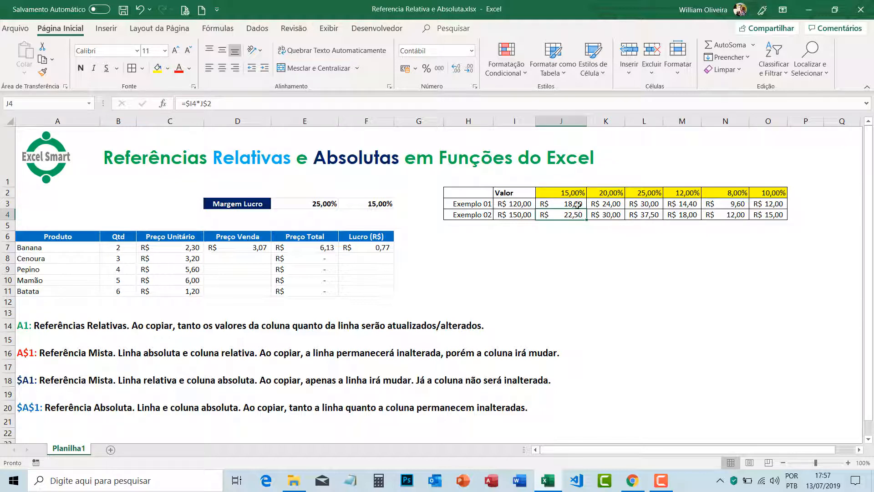
left_click(579, 192)
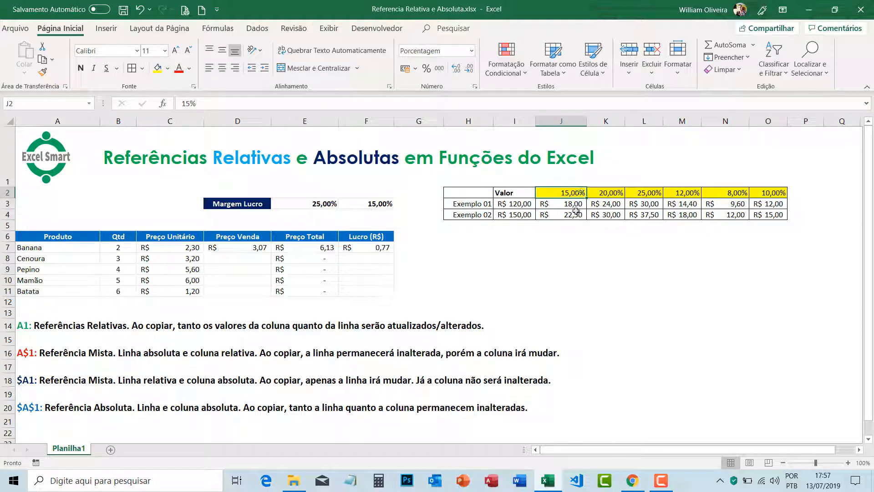
left_click(610, 214)
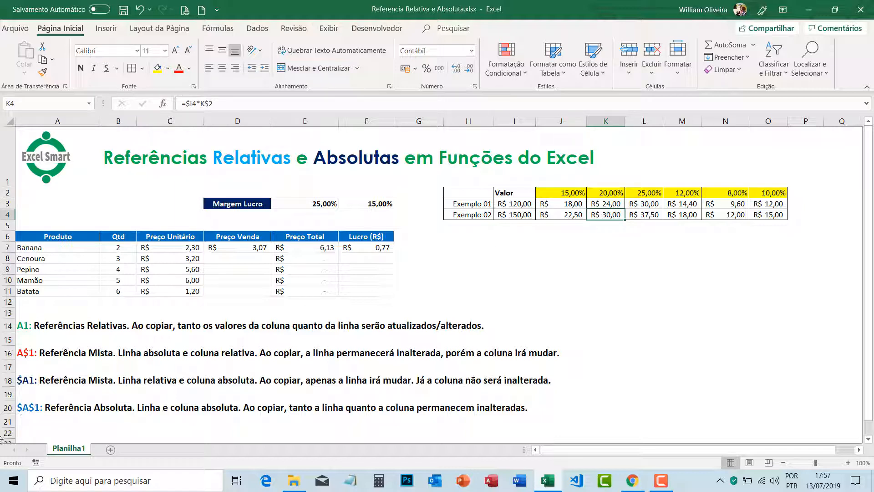
Step: Review the absolute reference note, the product table and the margin in E3, and open the Preço Venda formula in D7 for editing
left_click(23, 407)
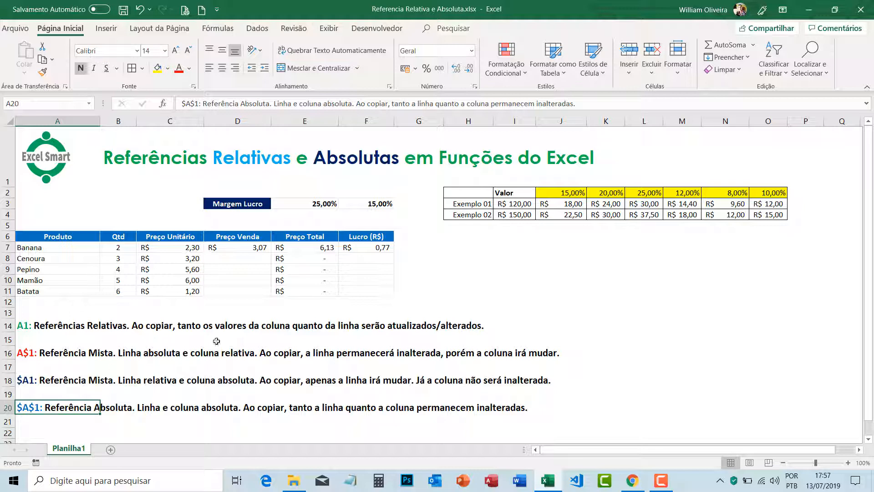
left_click(257, 246)
left_click(177, 259)
left_click_drag(46, 236, 380, 288)
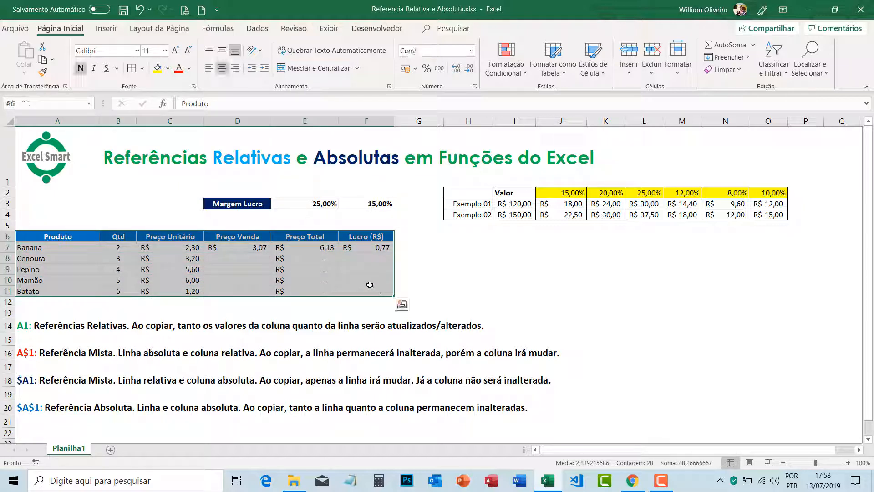
left_click(253, 256)
left_click(255, 247)
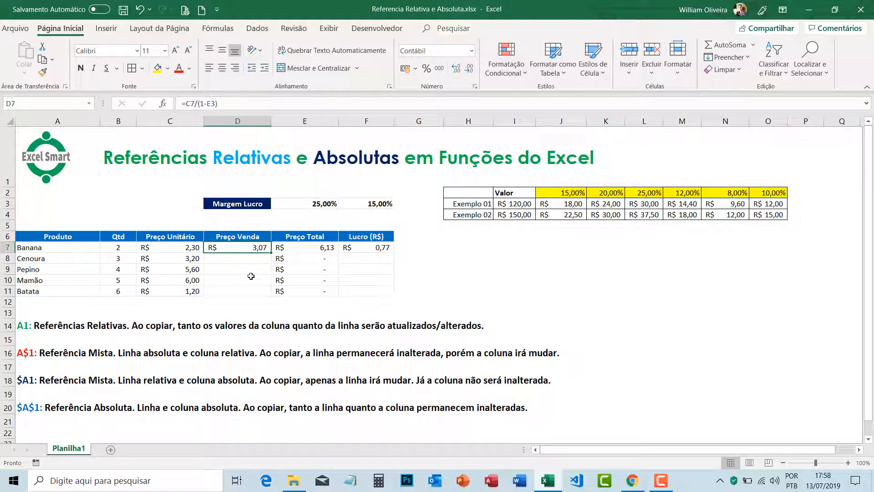
left_click(313, 203)
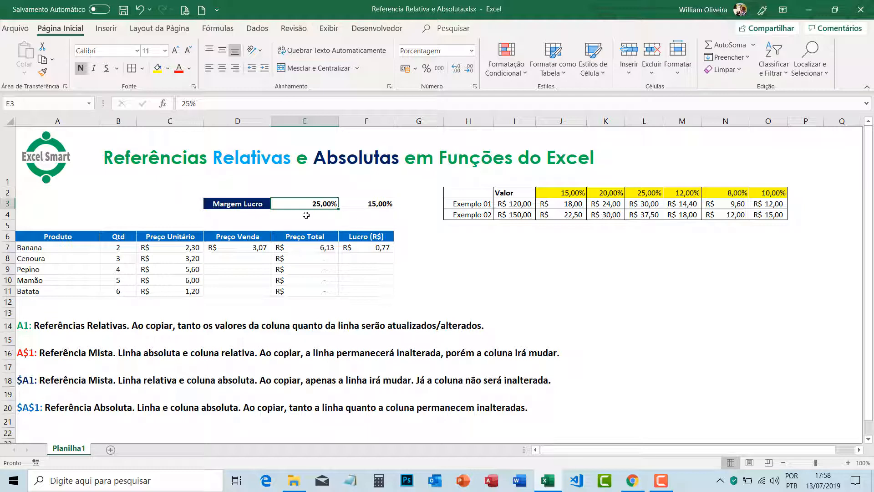
left_click(256, 247)
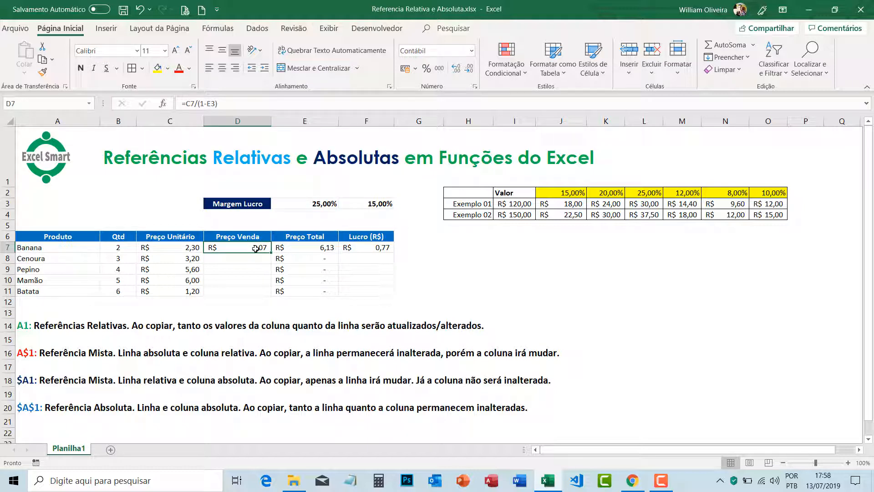
double_click(256, 247)
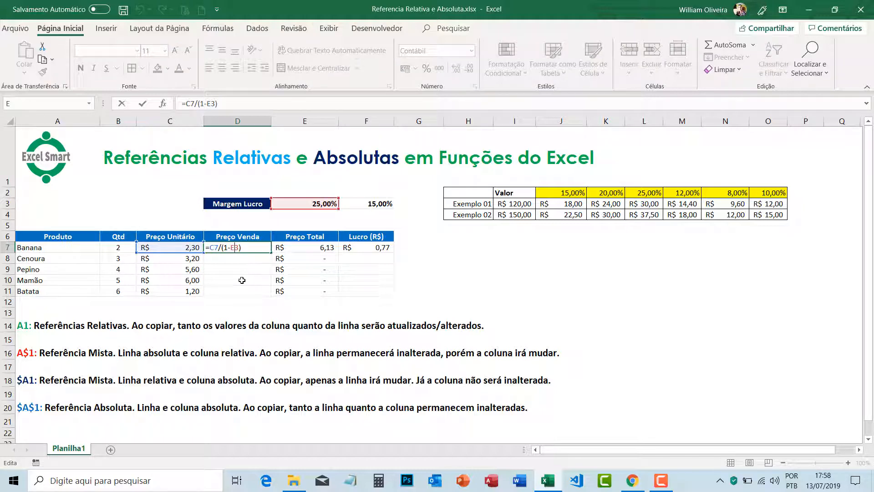